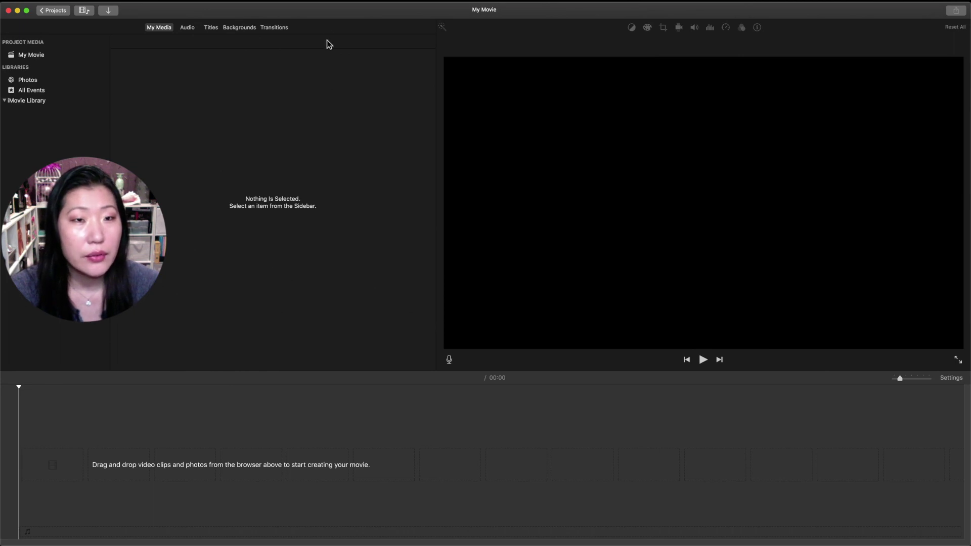
Drop the Stars background above the superhero clip and extend it to the clip's end
left_click(325, 9)
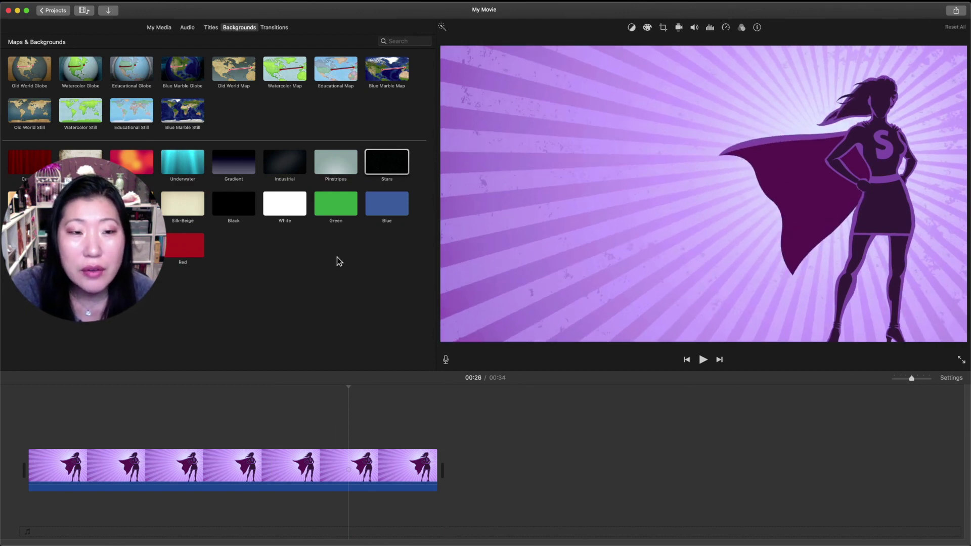
left_click(404, 168)
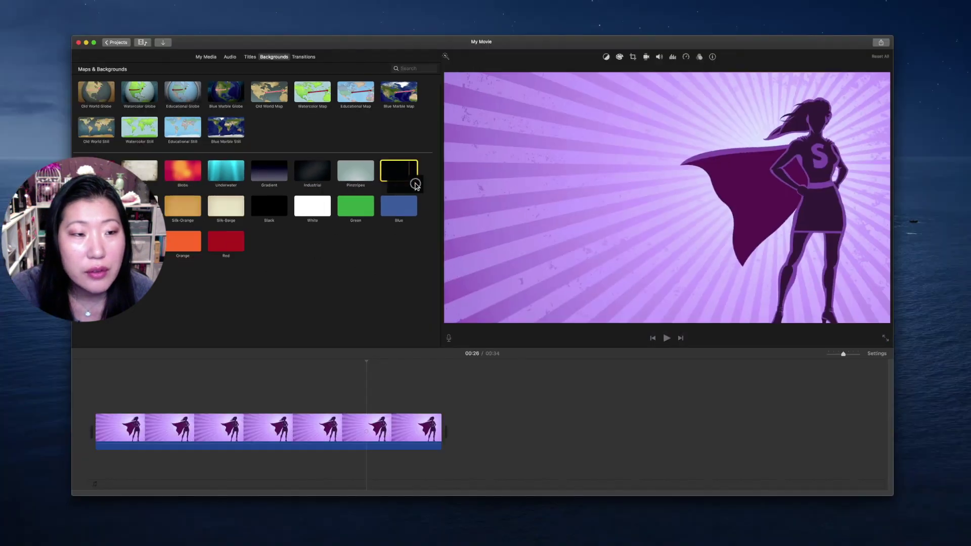
left_click_drag(411, 172, 94, 394)
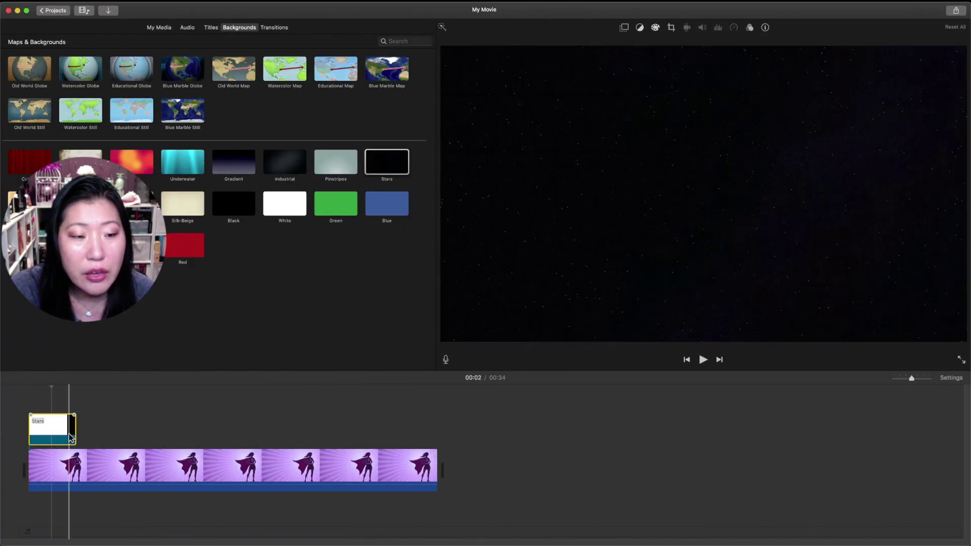
left_click_drag(76, 433, 436, 433)
Set the Stars clip's overlay style to Picture in Picture with a 0 dissolve duration
left_click(418, 423)
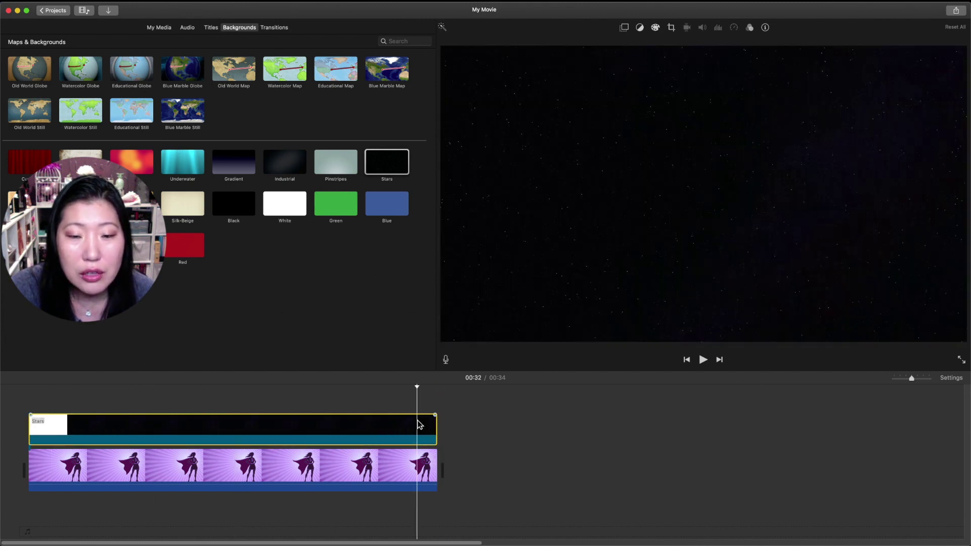
left_click(625, 28)
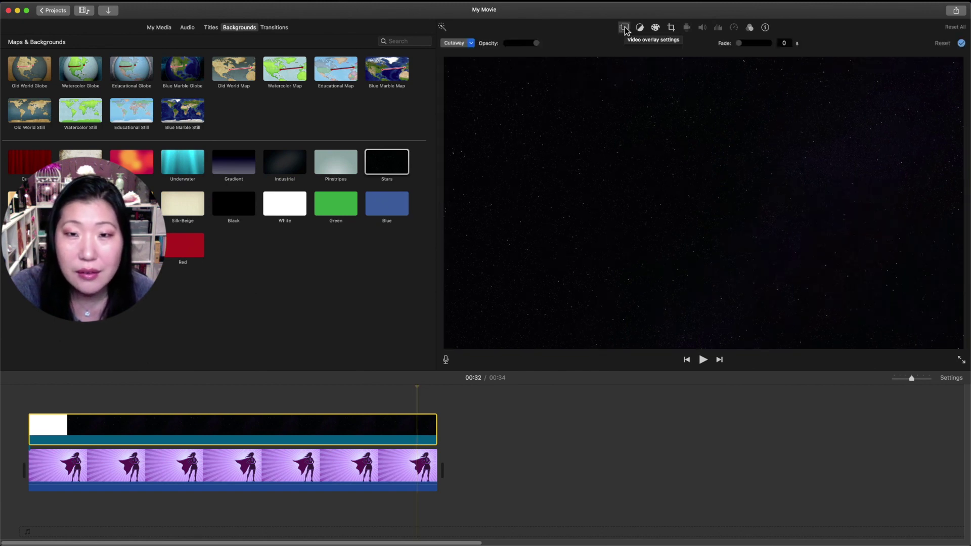
left_click(469, 44)
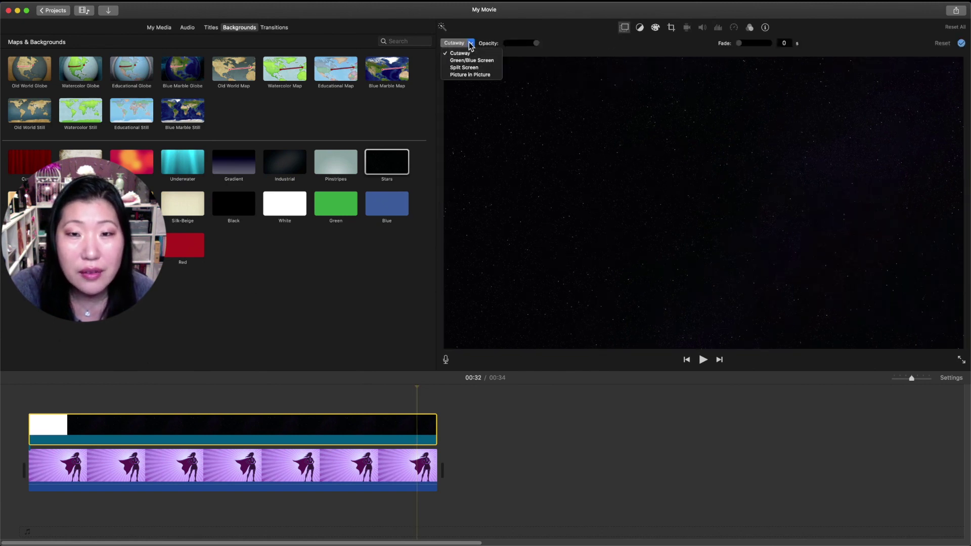
left_click(488, 76)
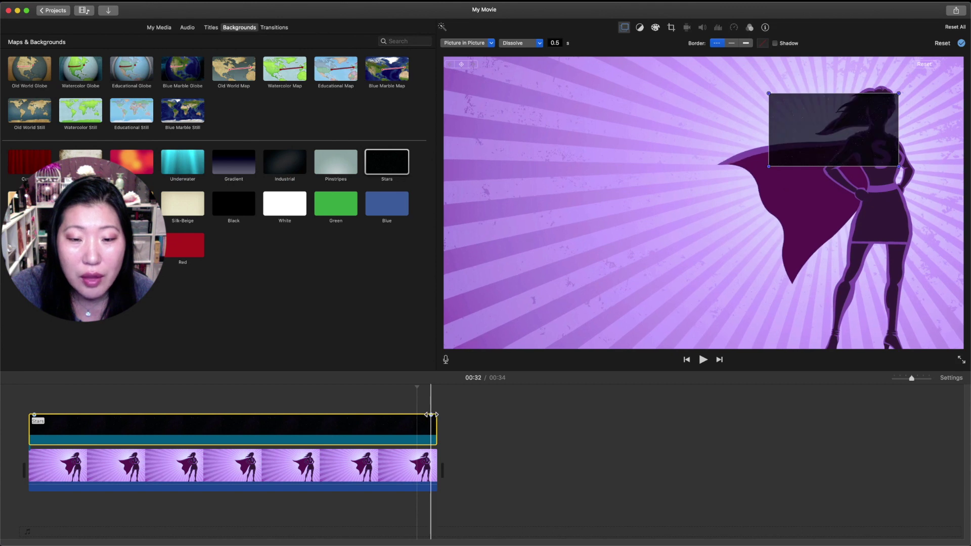
left_click_drag(435, 415, 440, 414)
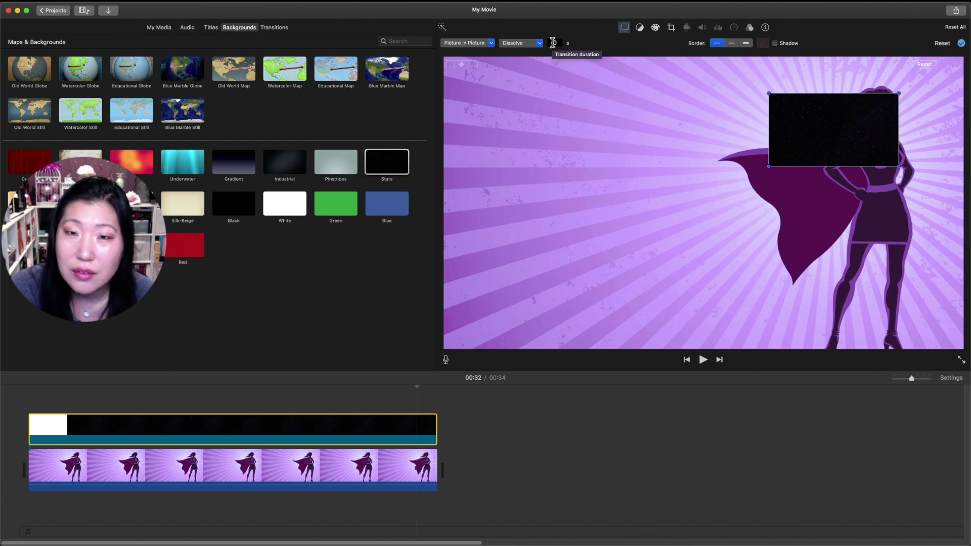
Enlarge the Stars inset to fill the frame, then slide it down to a thin bottom strip
left_click_drag(768, 167, 443, 242)
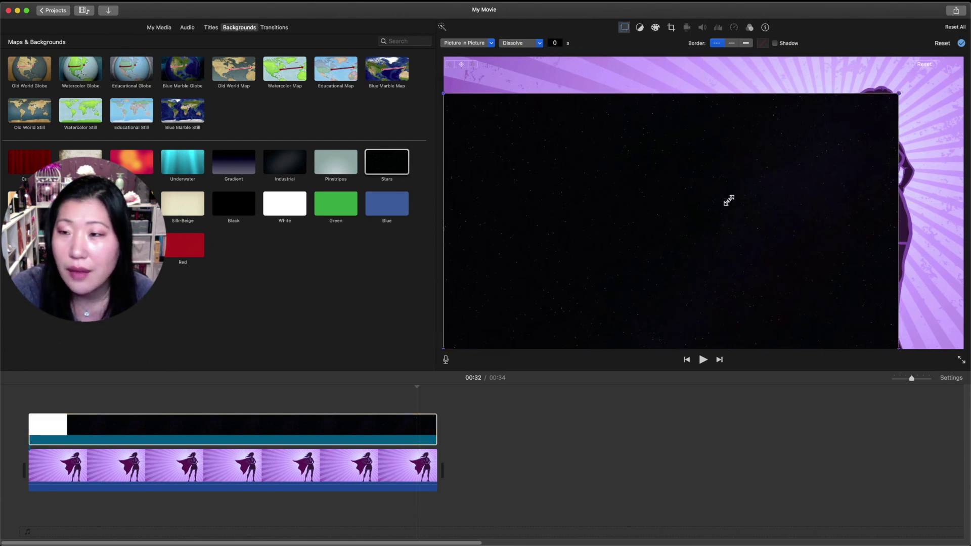
left_click_drag(900, 95, 965, 58)
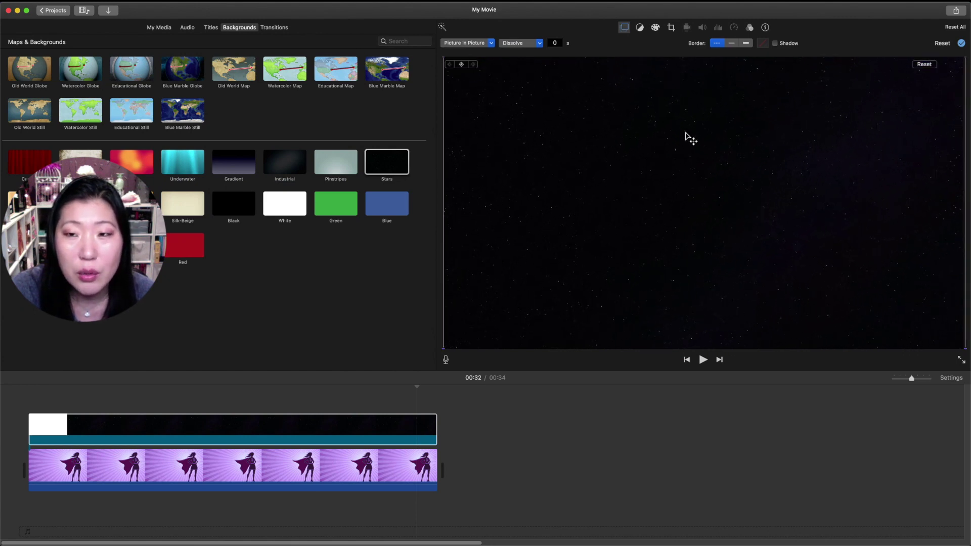
left_click_drag(685, 134, 677, 349)
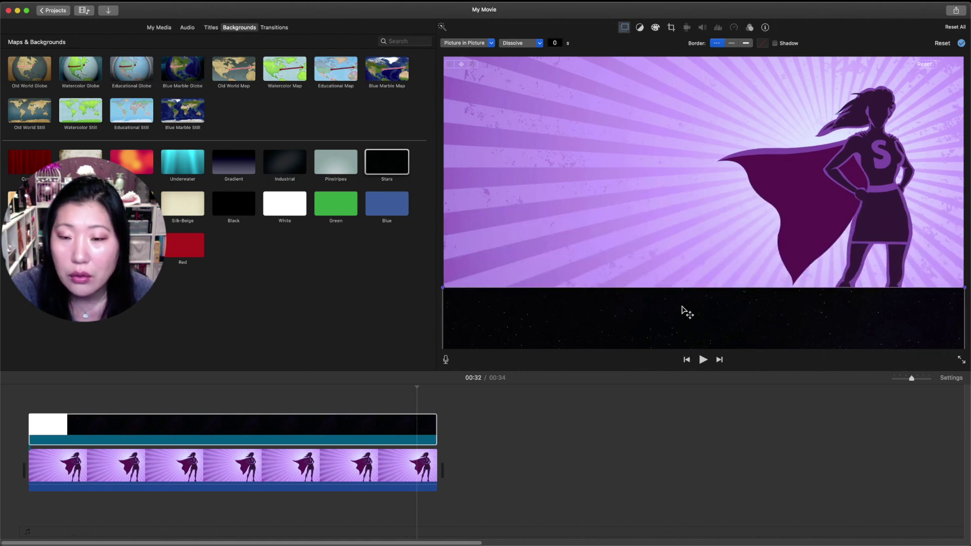
left_click_drag(682, 307, 681, 343)
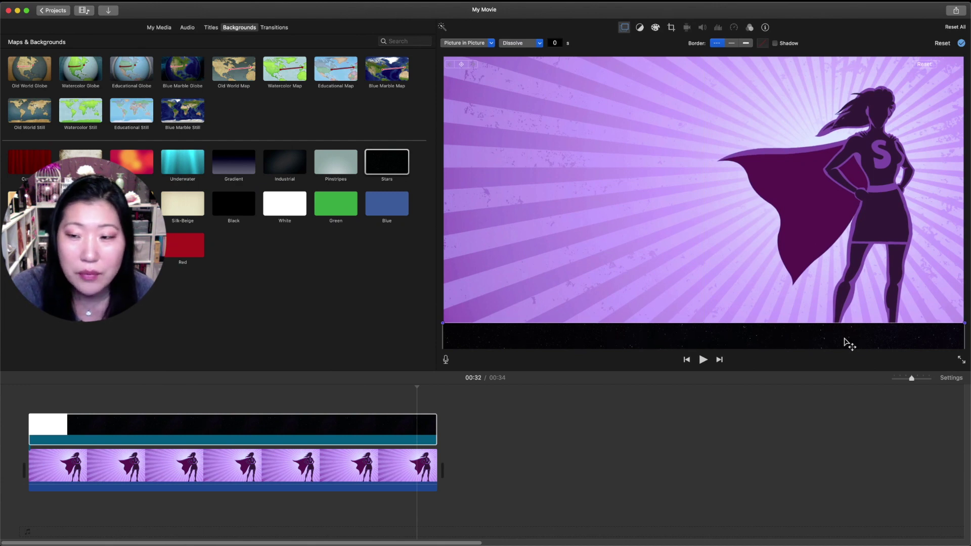
left_click_drag(765, 333, 765, 332)
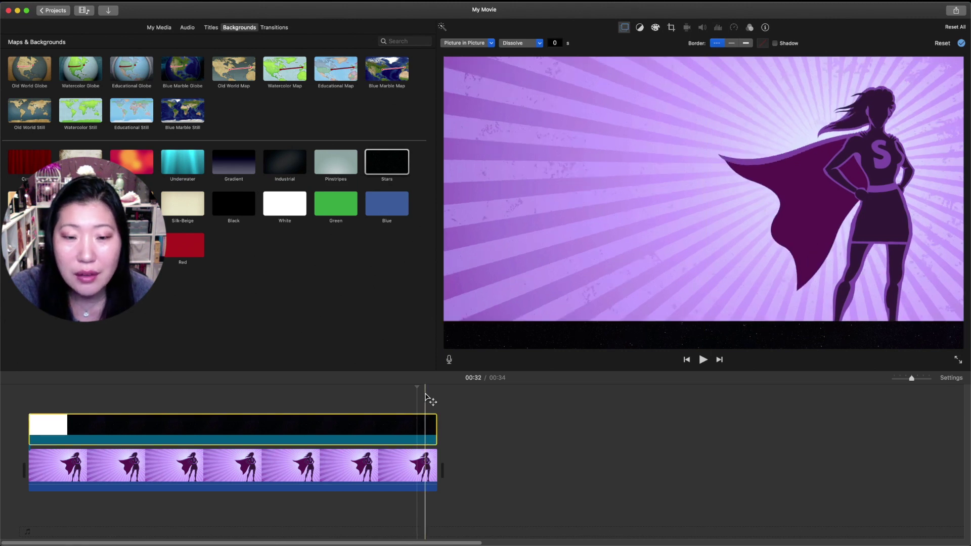
At 00:00, shrink the Stars strip to a bottom-left sliver and add a keyframe
left_click(418, 391)
left_click_drag(418, 391, 30, 388)
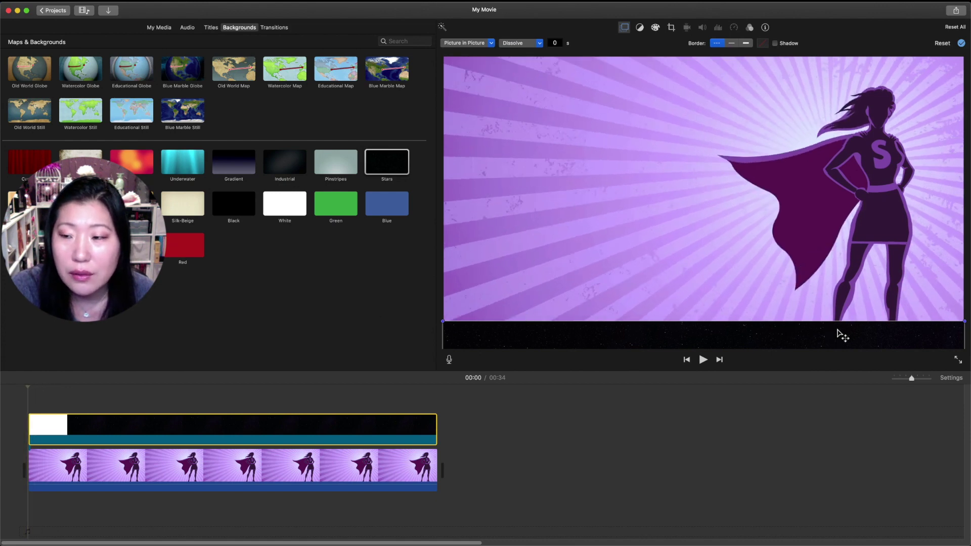
left_click_drag(955, 341, 510, 340)
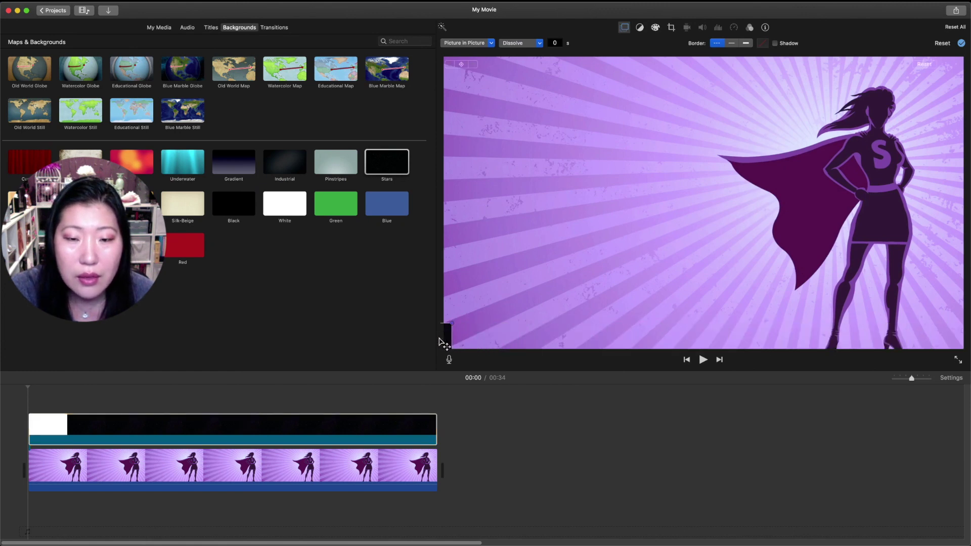
left_click(462, 65)
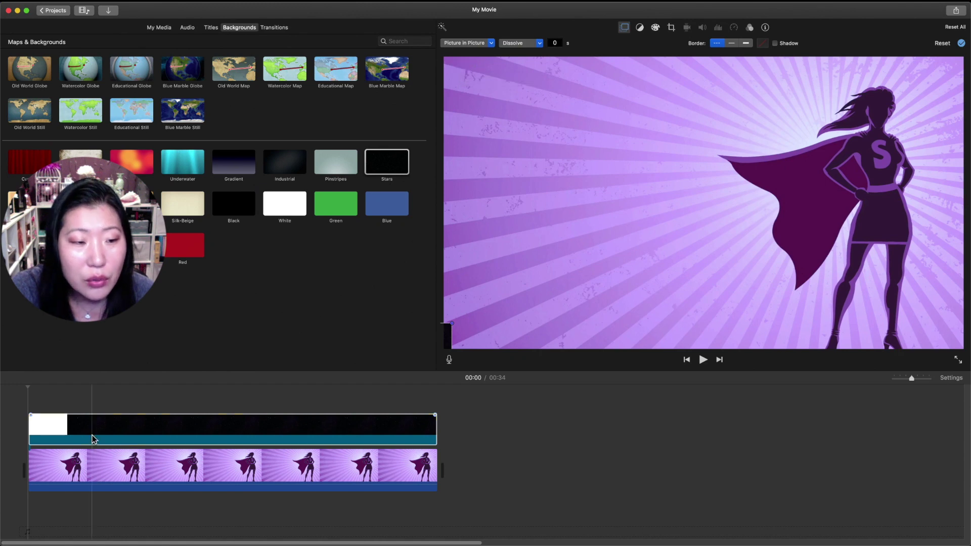
At the movie's end, widen the Stars sliver into a full-width strip along the bottom
left_click(28, 389)
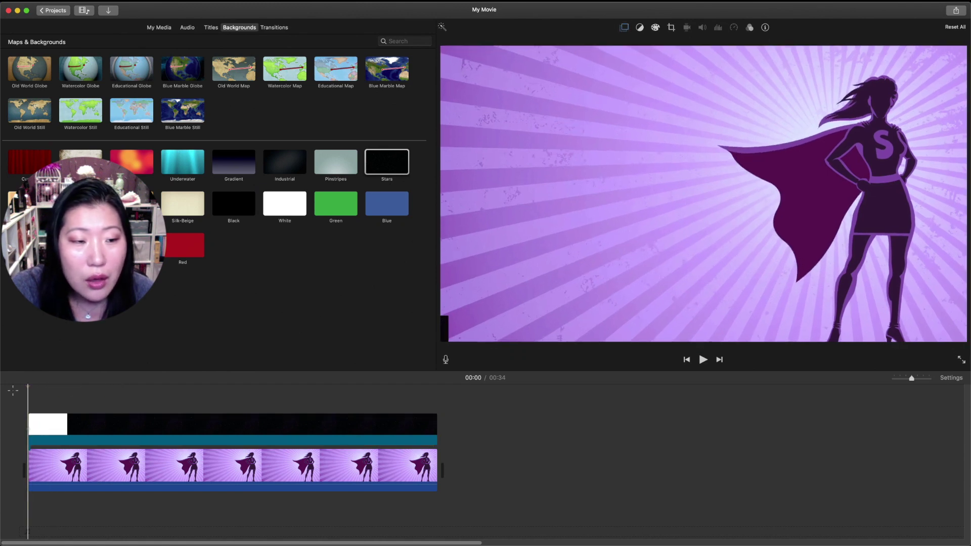
left_click_drag(28, 388, 436, 392)
left_click(429, 427)
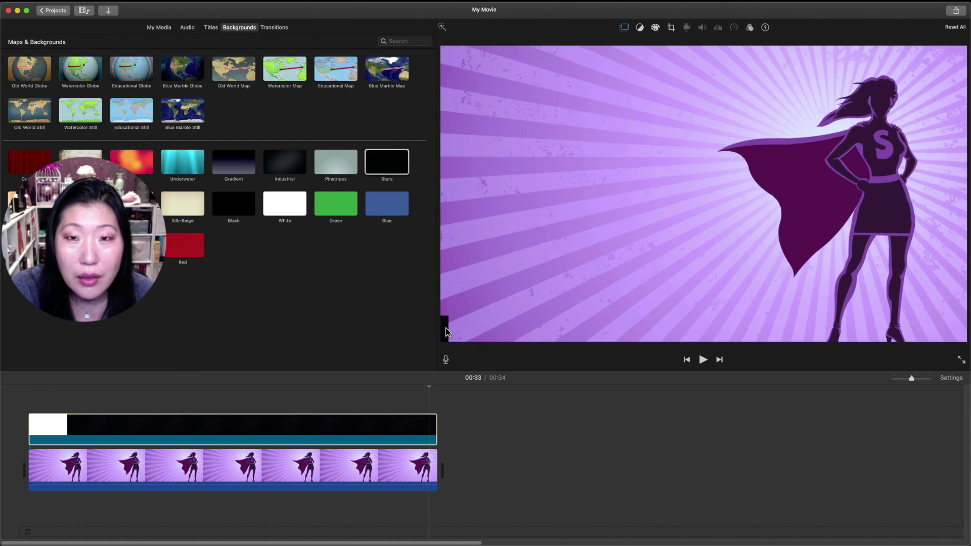
left_click(623, 29)
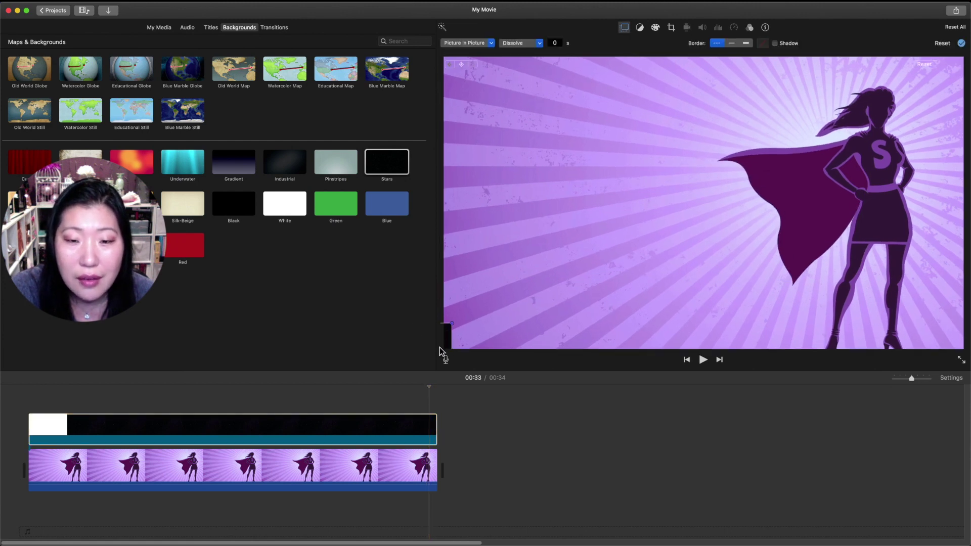
left_click_drag(447, 342, 951, 337)
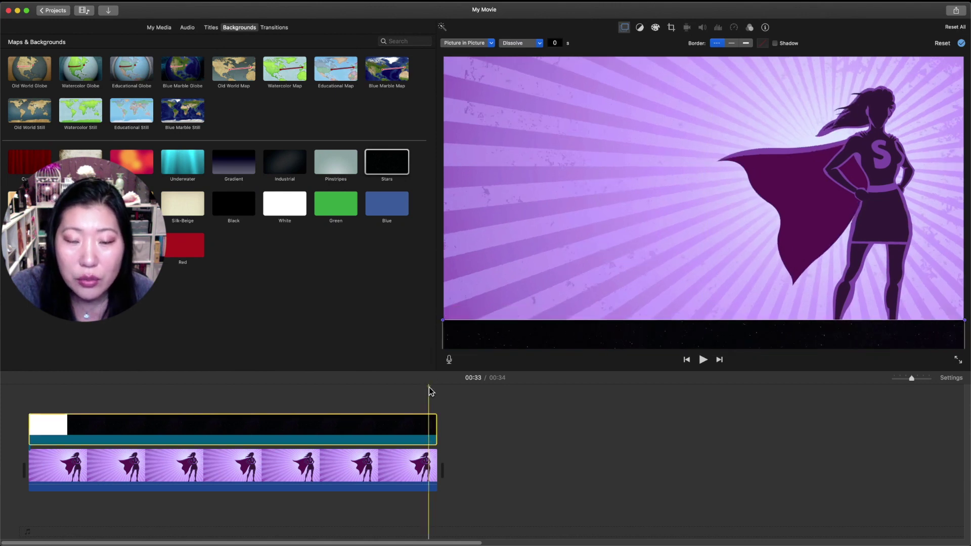
mouse_move(299, 388)
left_mouse_down()
mouse_move(24, 391)
mouse_move(38, 392)
left_mouse_up()
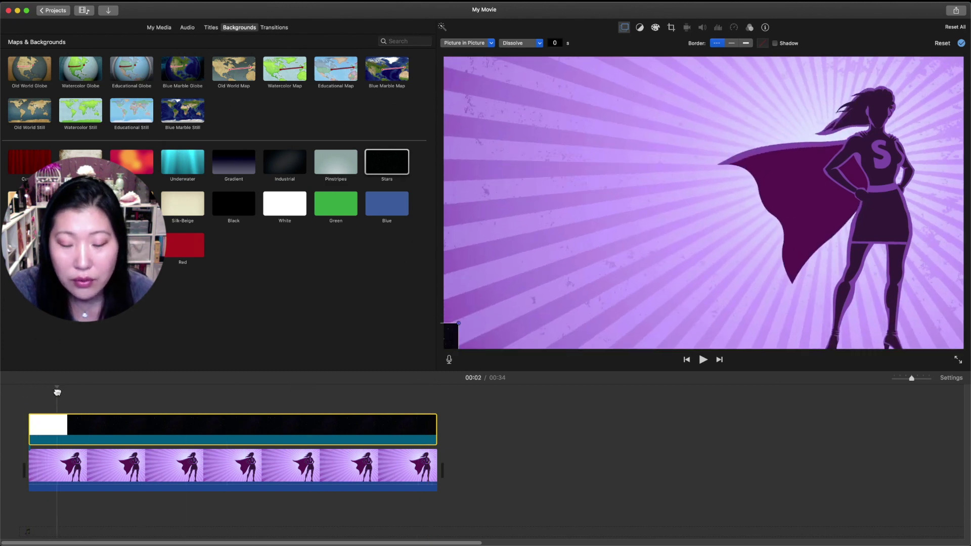